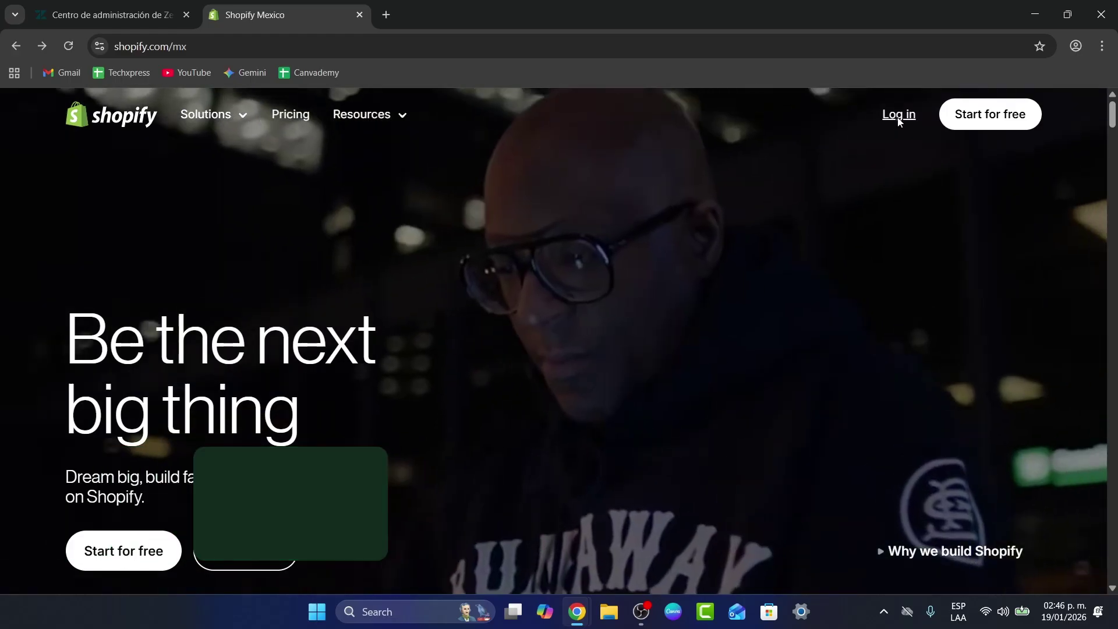
Step: Log in to Shopify and open the payment settings of XpressStore
click(899, 115)
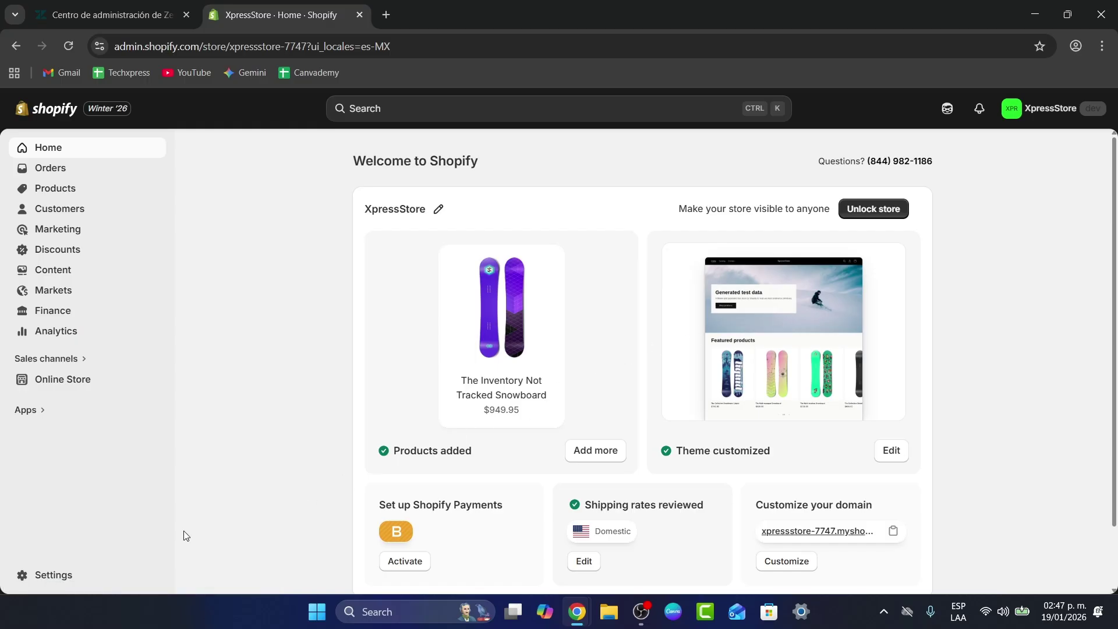
click(61, 575)
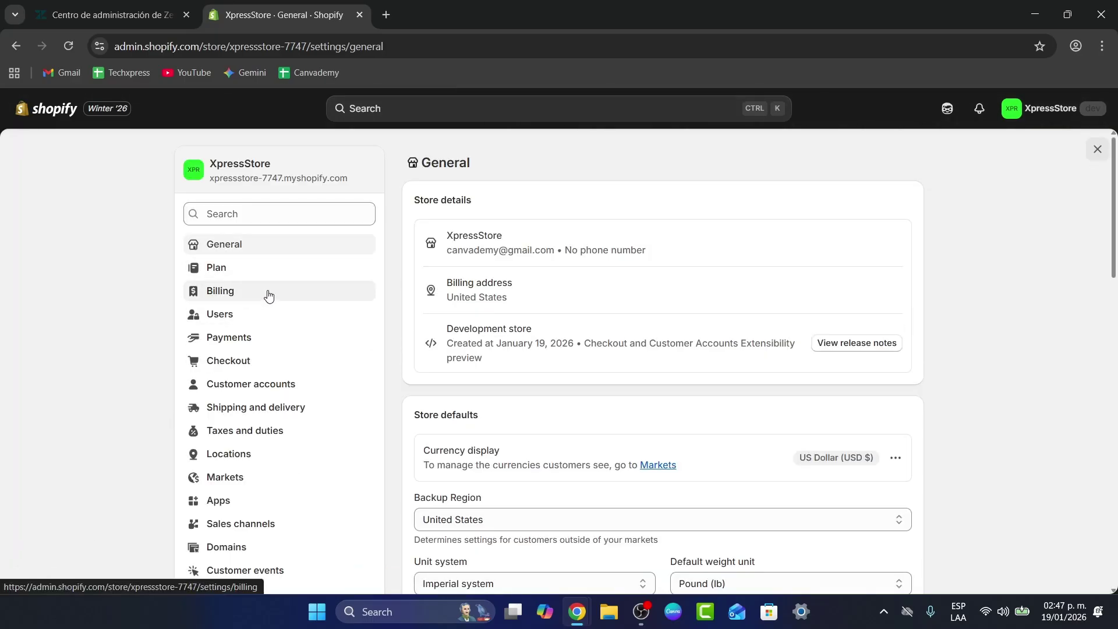
click(248, 337)
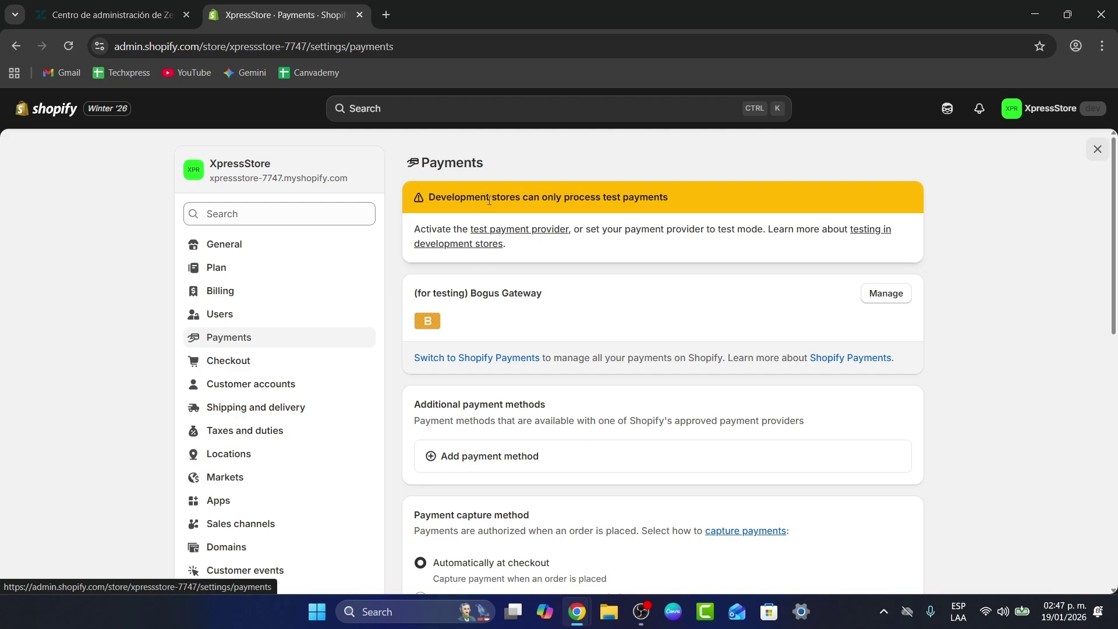
drag(489, 200, 666, 210)
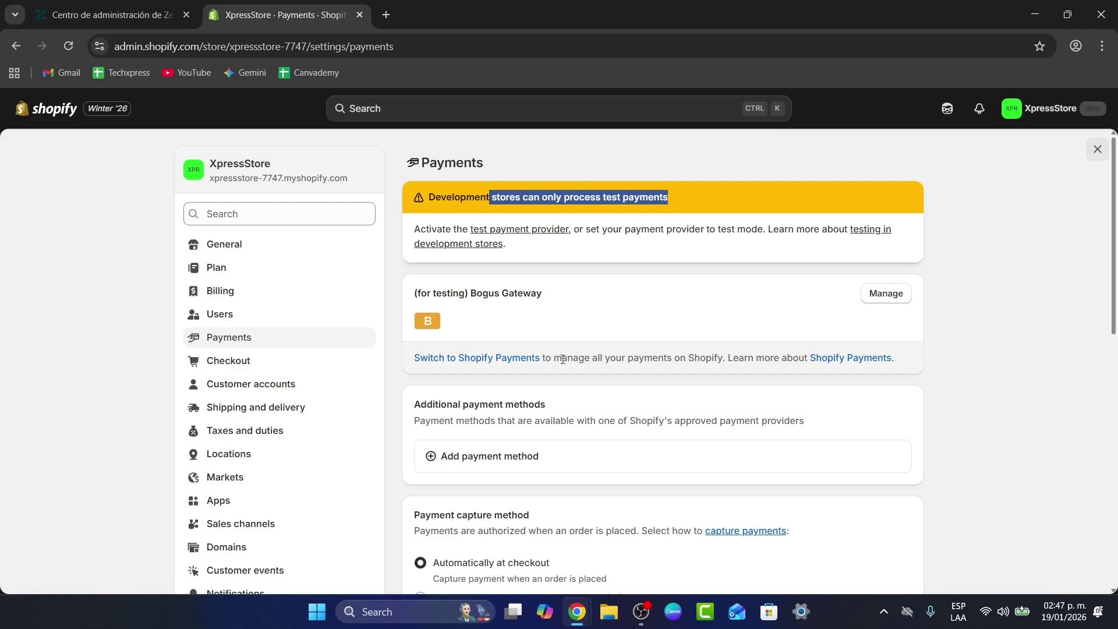
Step: Start adding a payment method and filter the providers by payment method, selecting Visa and Mastercard
click(515, 460)
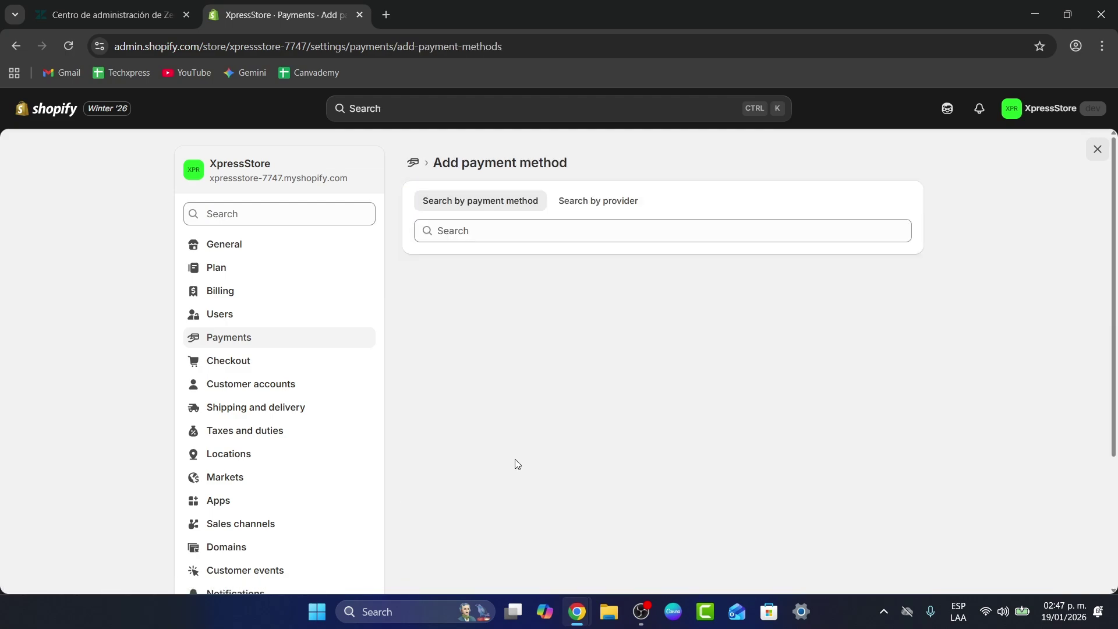
click(482, 229)
click(601, 202)
click(540, 205)
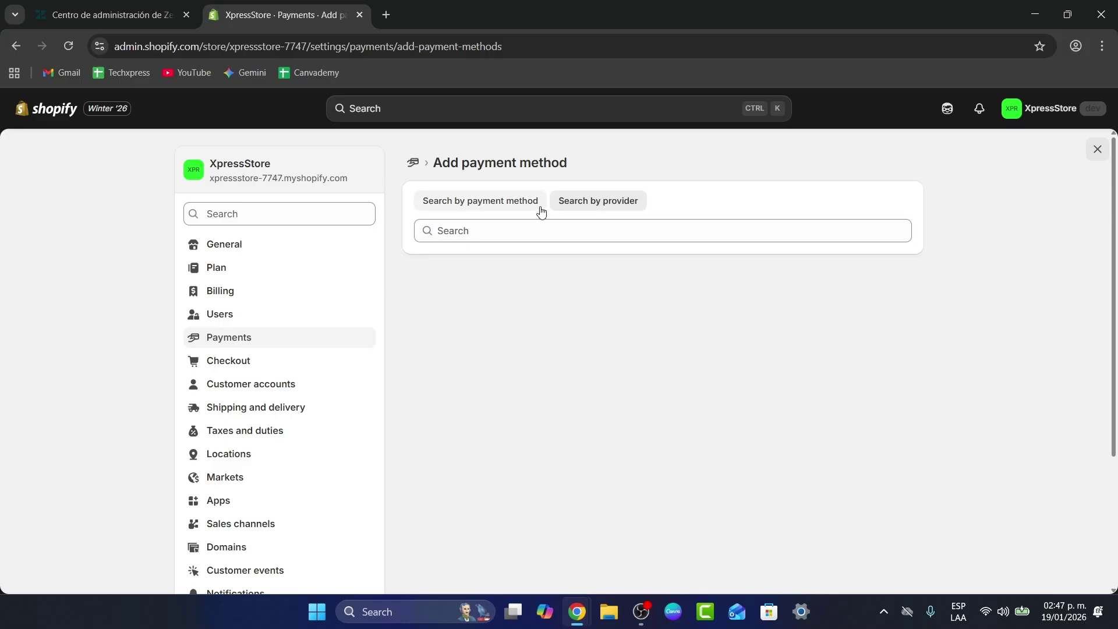
click(526, 226)
text(visa)
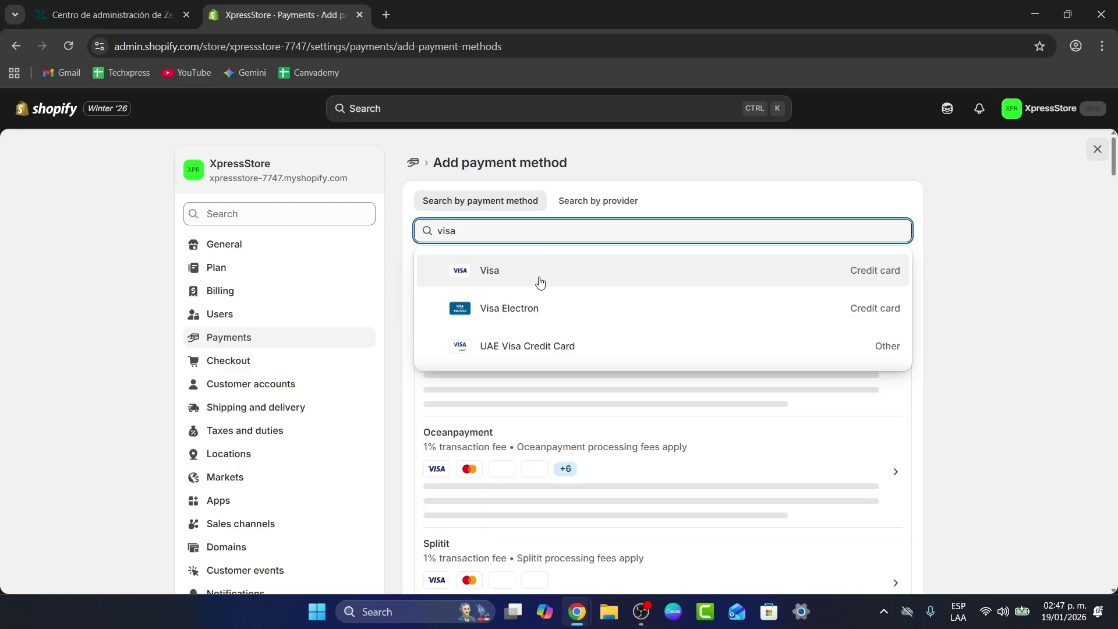
click(537, 278)
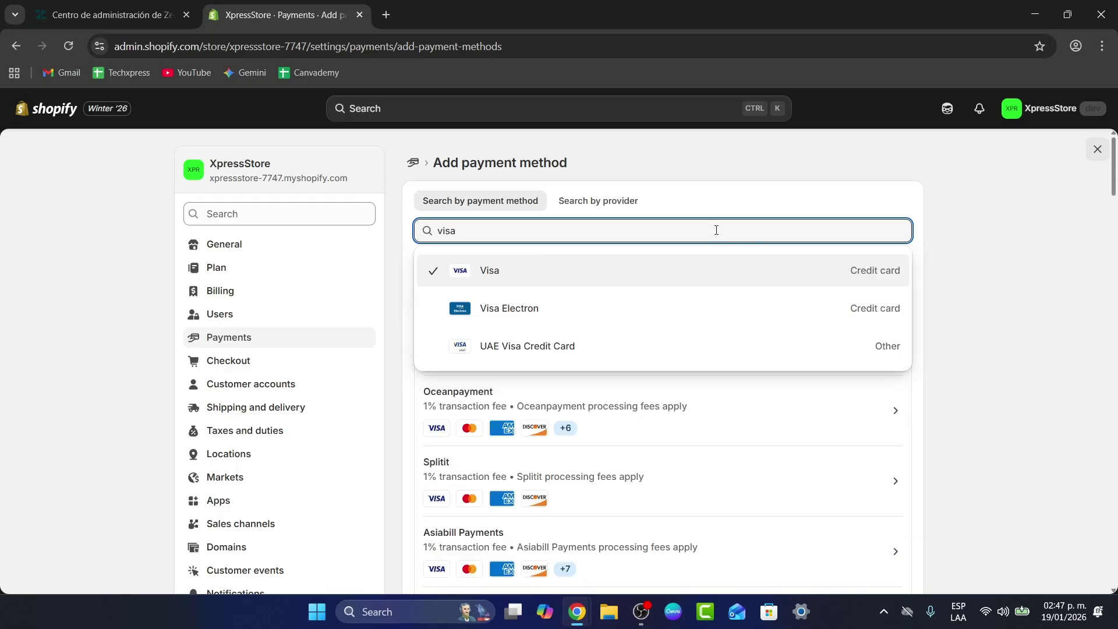
key(ctrl+a)
text(master)
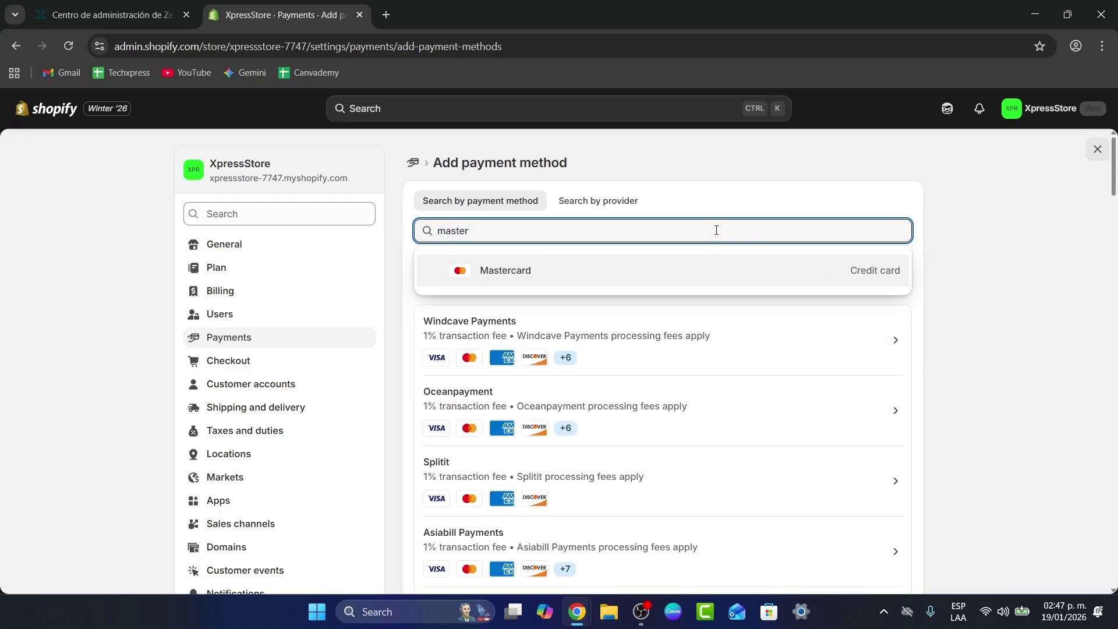
click(976, 280)
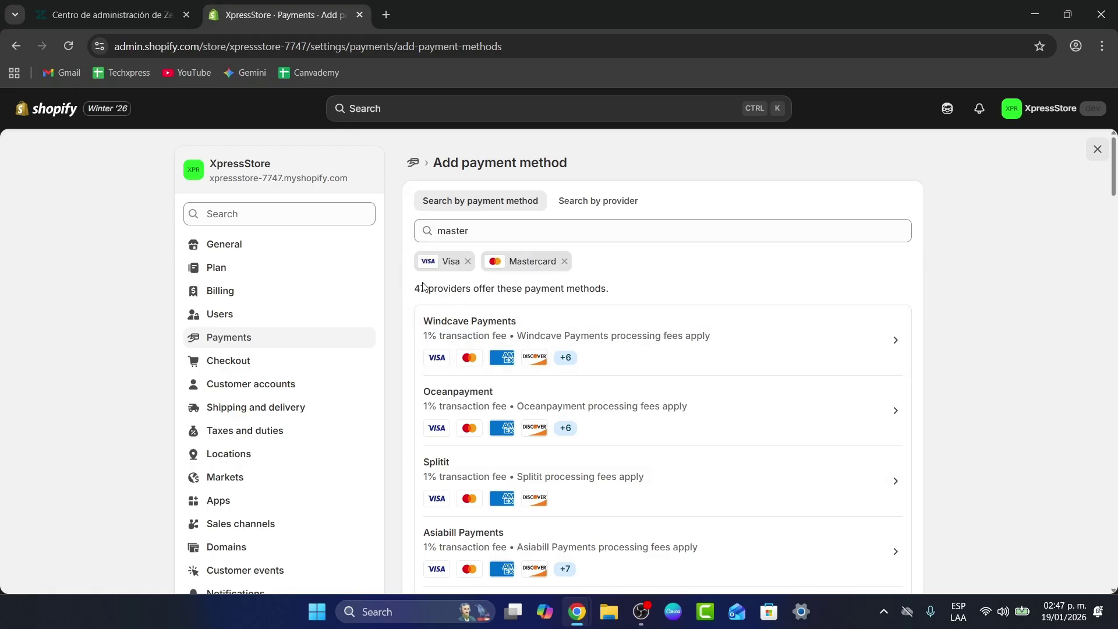
Step: Look through the full list of providers that offer both Visa and Mastercard
drag(422, 287, 674, 312)
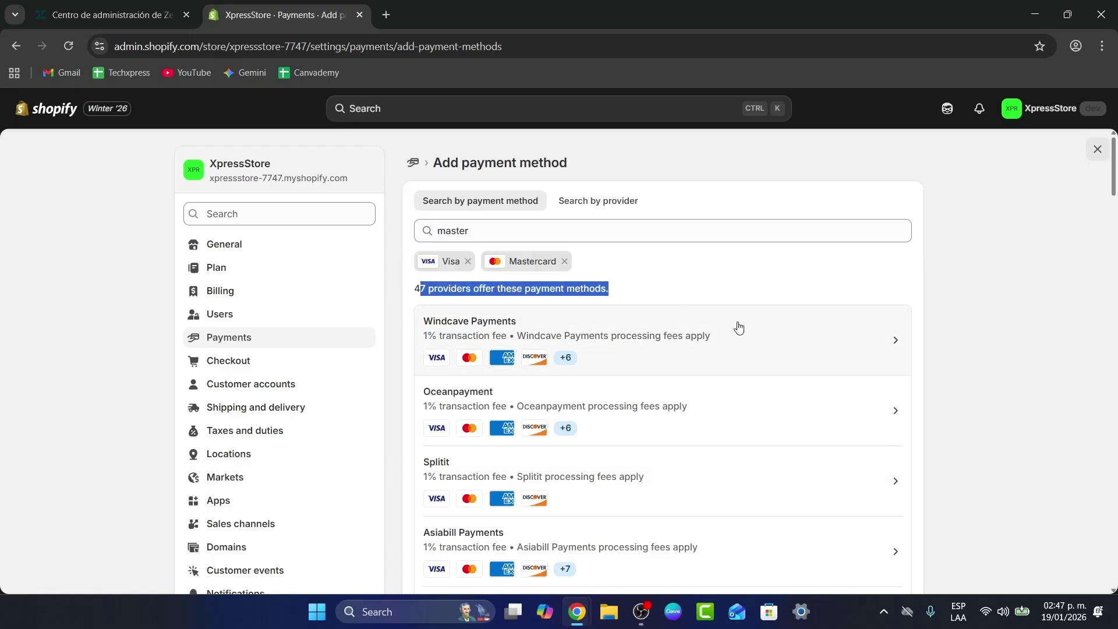
scroll(739, 328, down, 12)
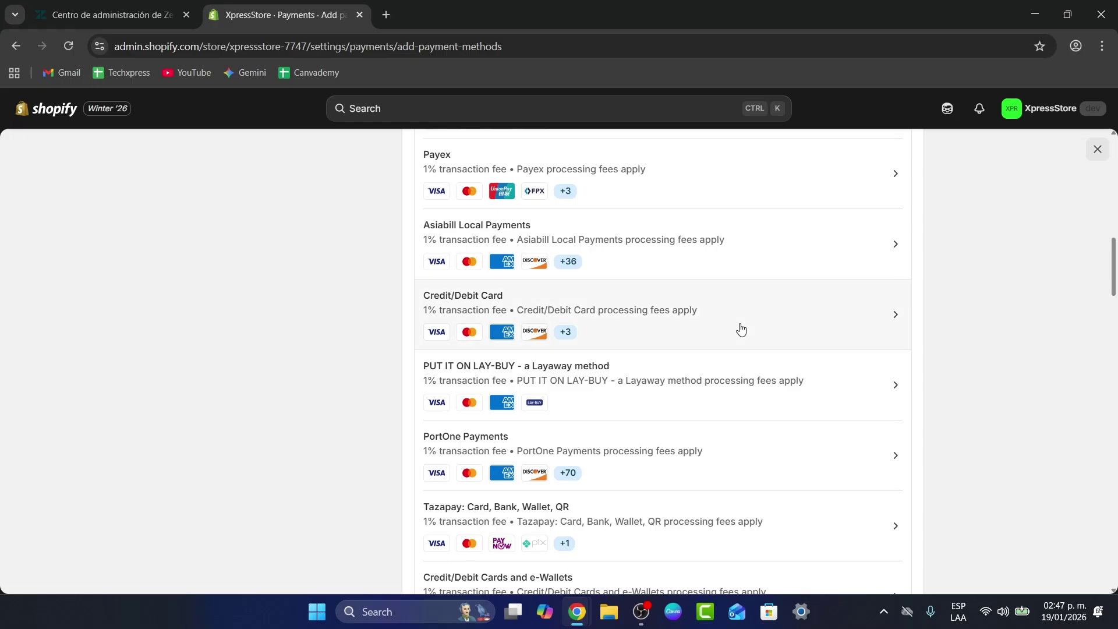
scroll(740, 328, up, 11)
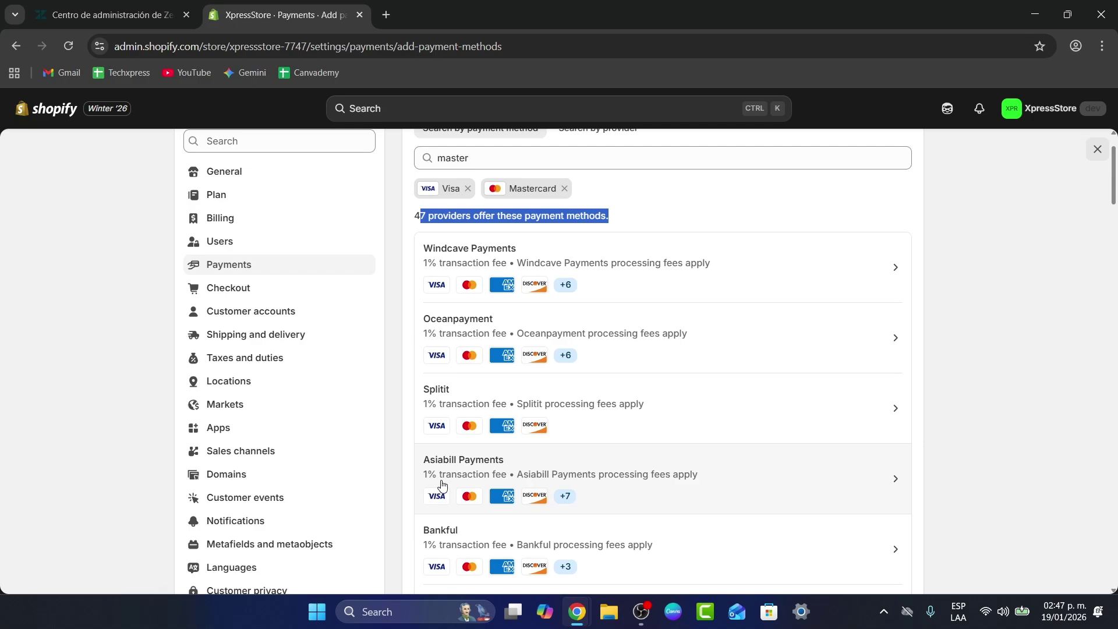
scroll(551, 482, down, 20)
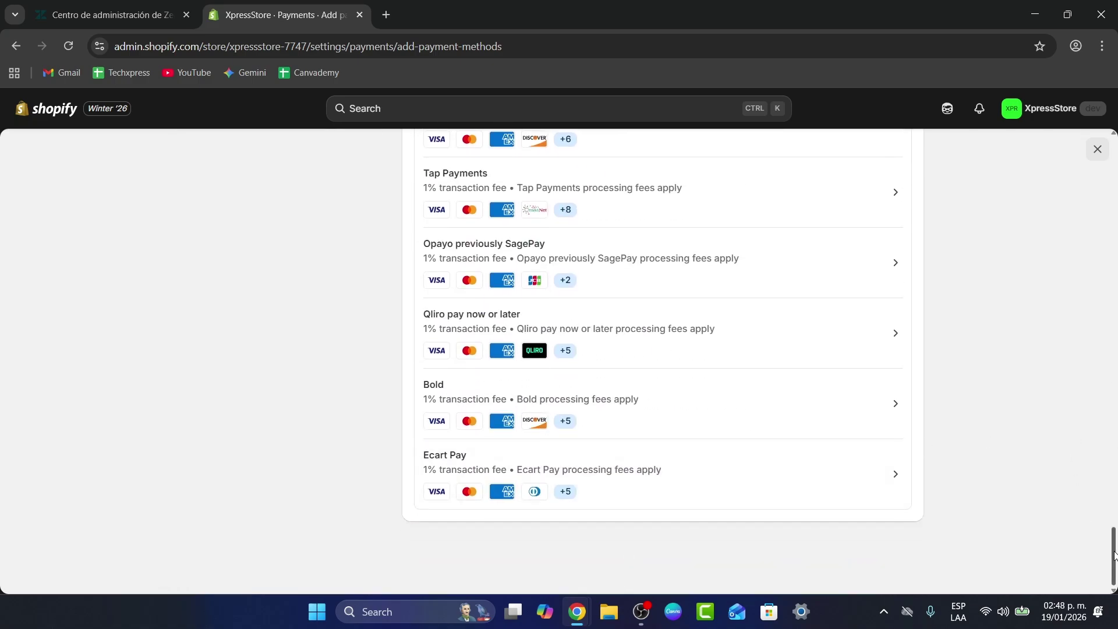
drag(1111, 553, 1112, 159)
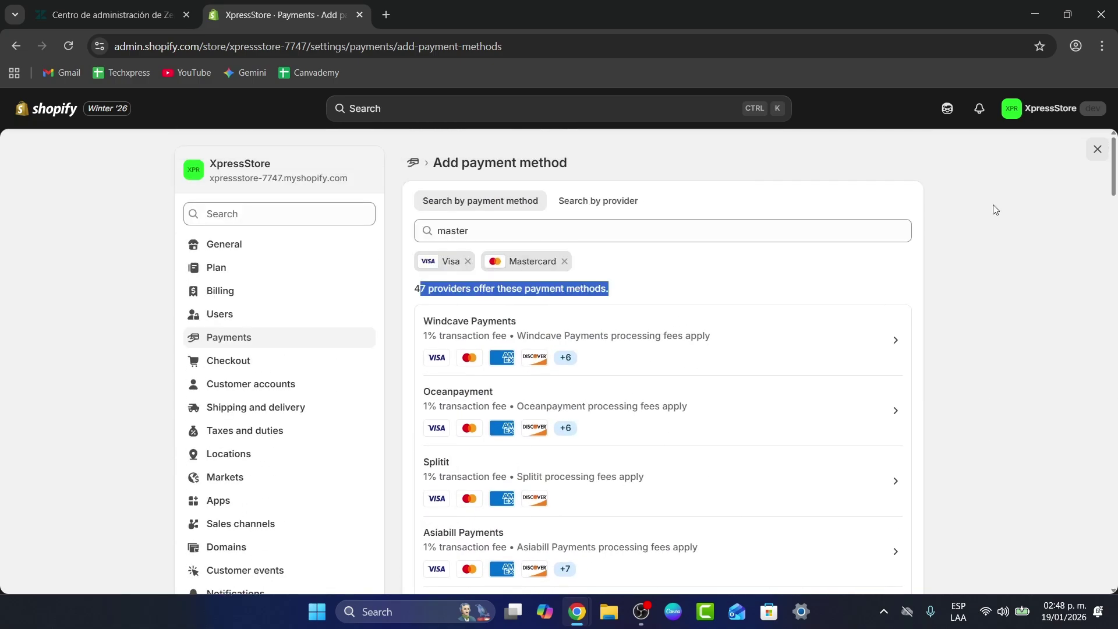
Step: Open the Windcave Payments provider, check its contact form, and request installation of its app
click(591, 340)
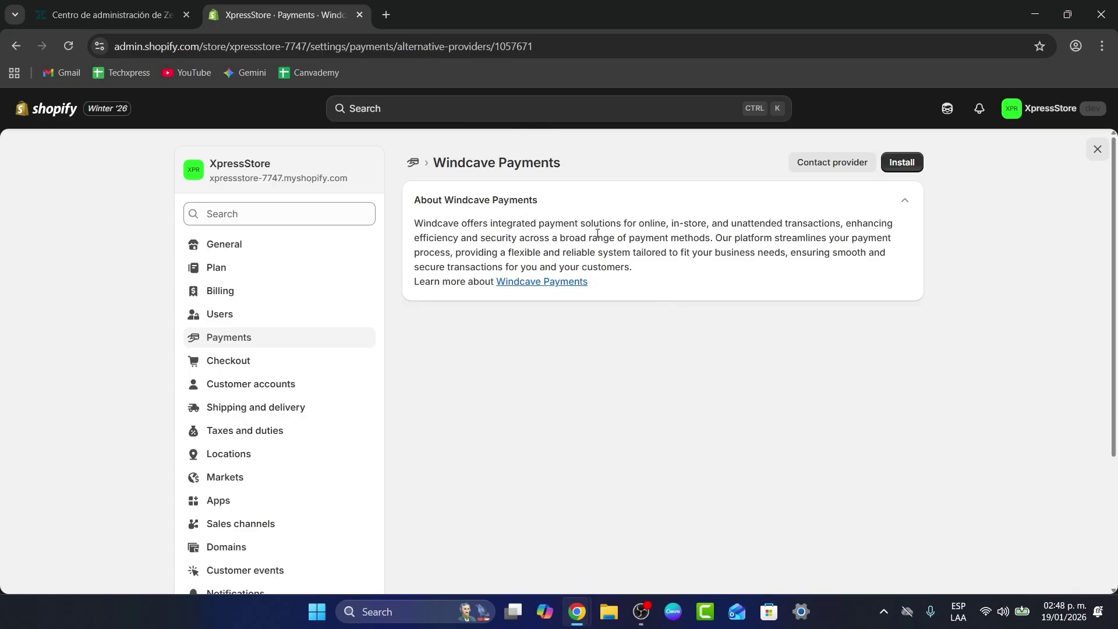
click(866, 163)
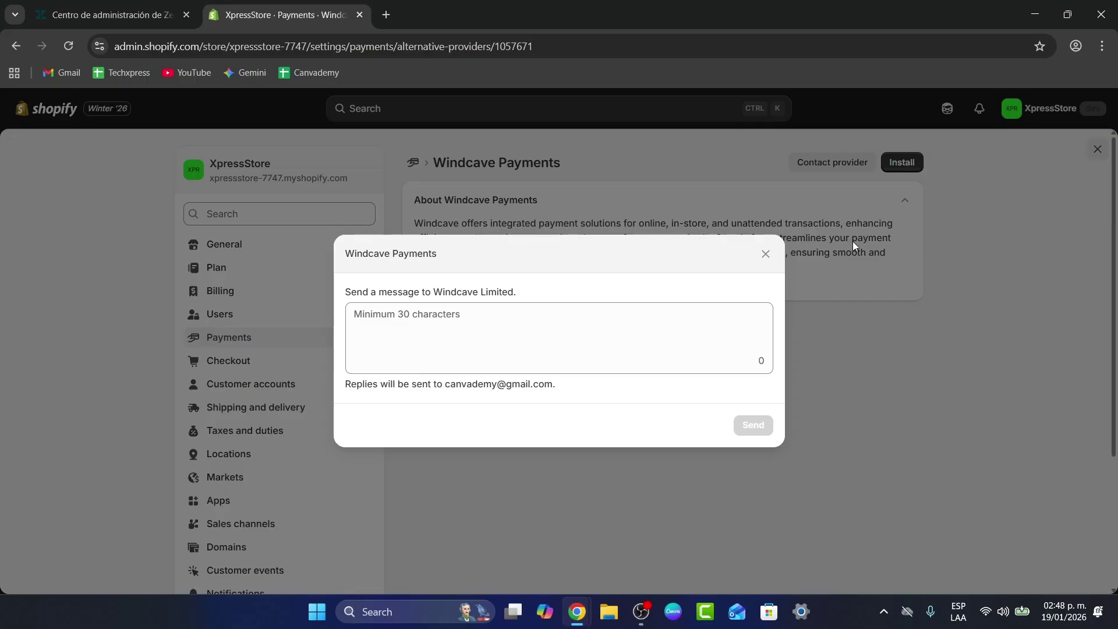
click(765, 253)
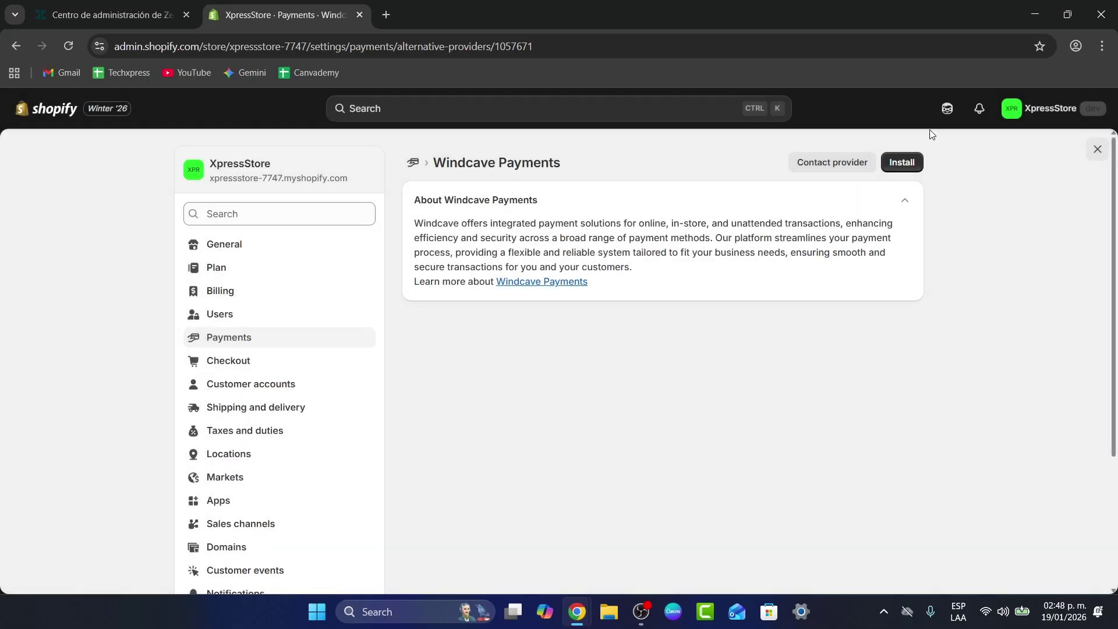
click(901, 163)
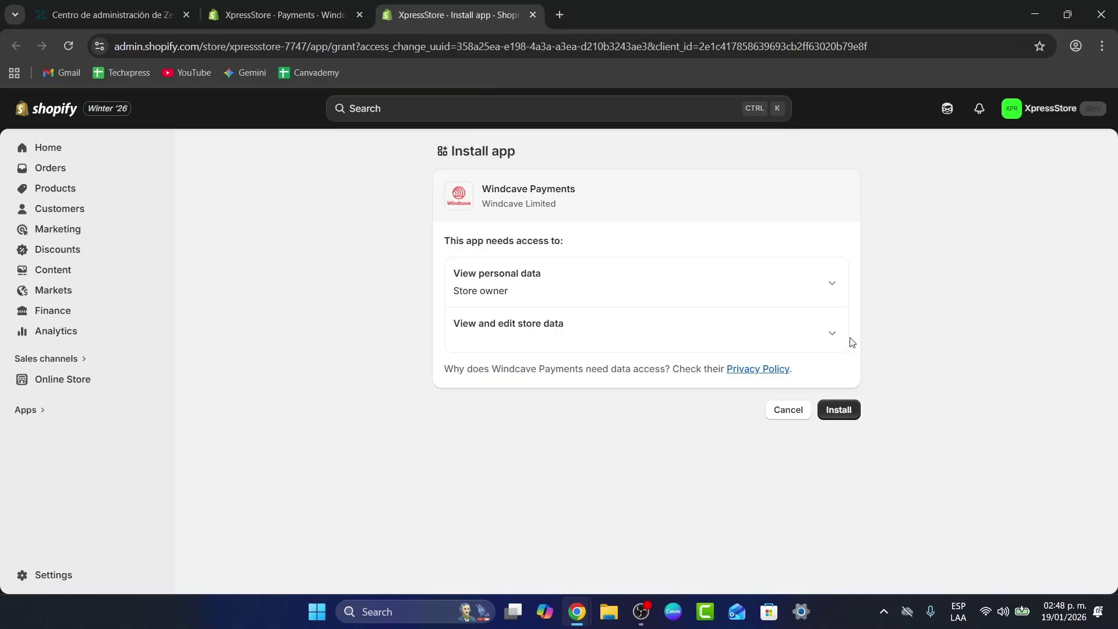
Step: Return to the store's payment settings and view the available manual payment method options
click(248, 11)
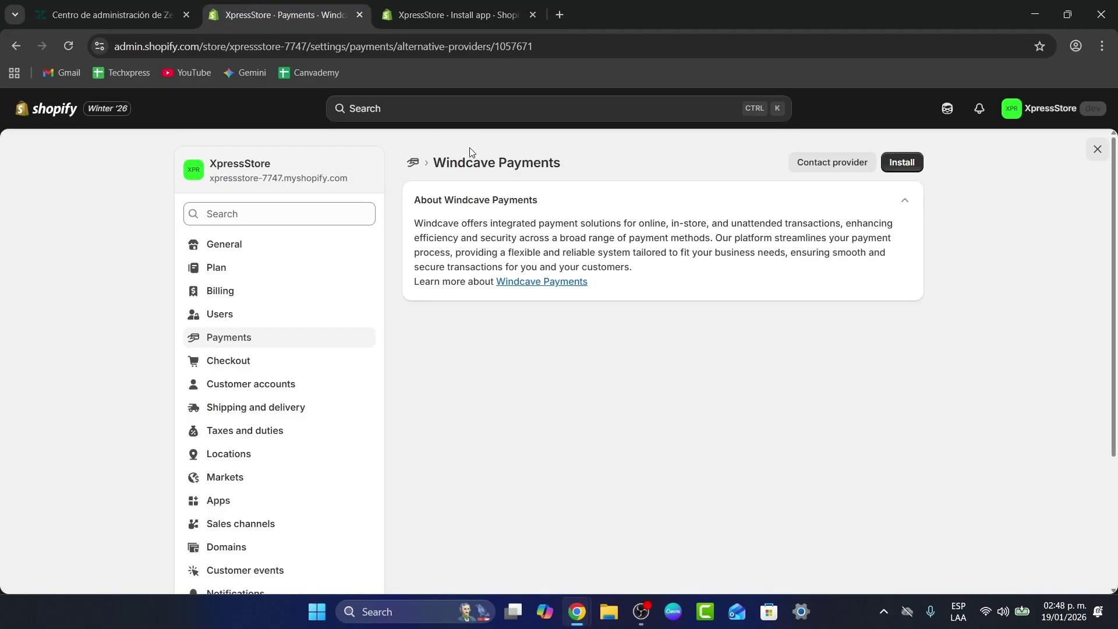
click(254, 298)
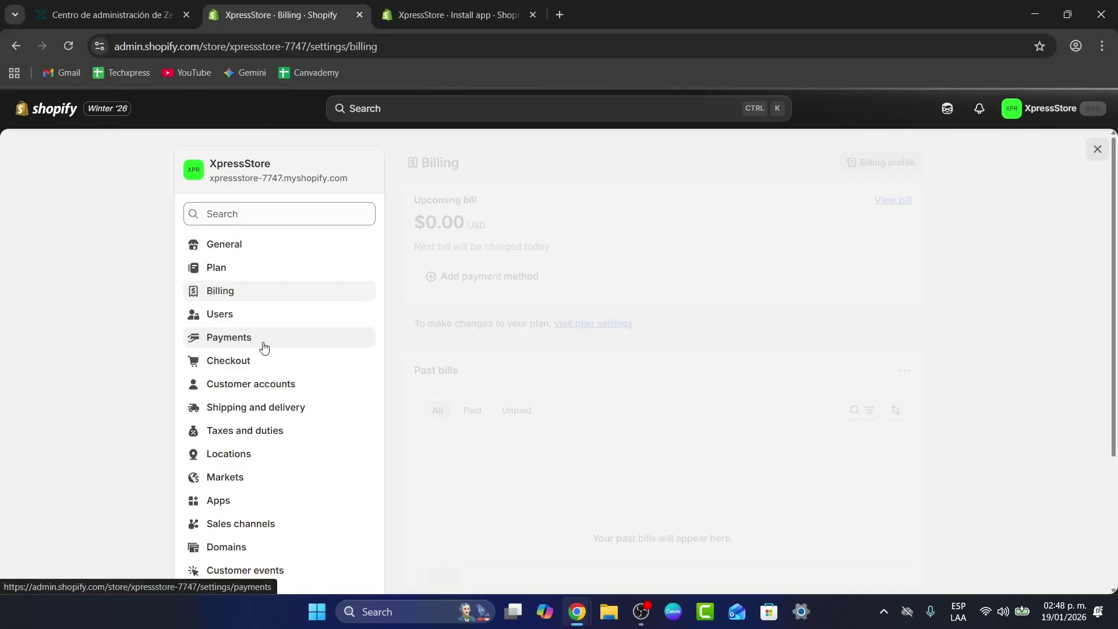
click(263, 345)
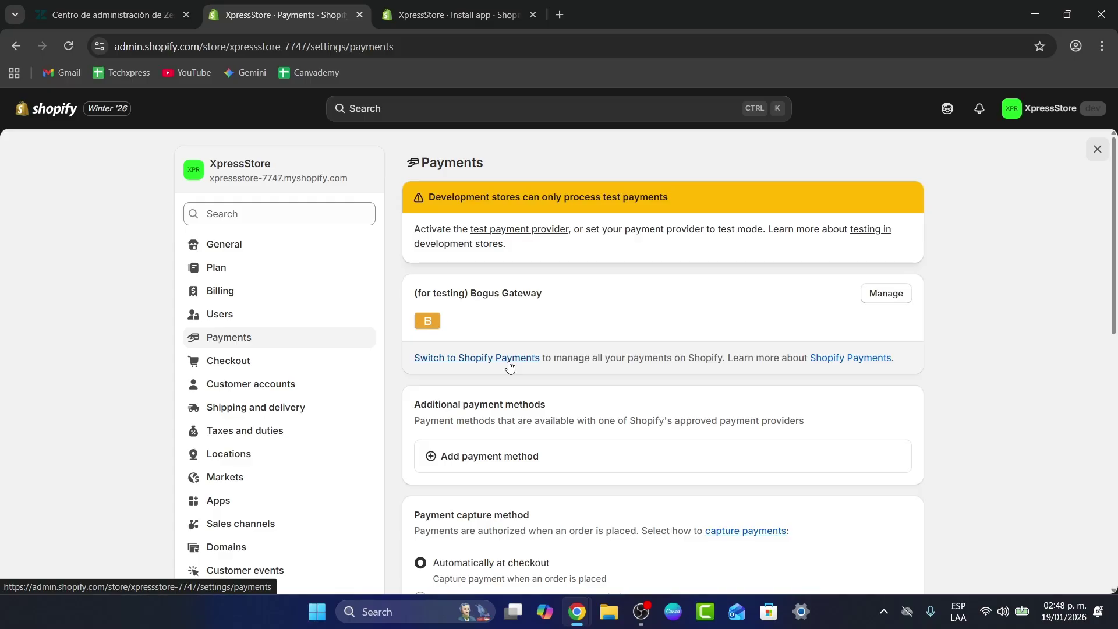
scroll(513, 367, down, 6)
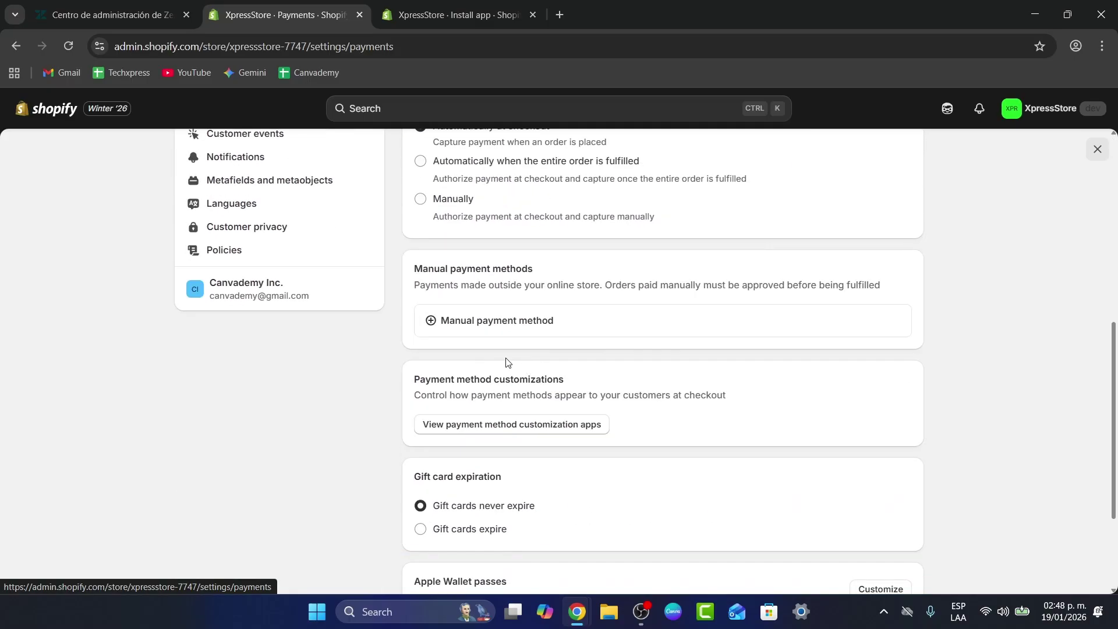
click(519, 324)
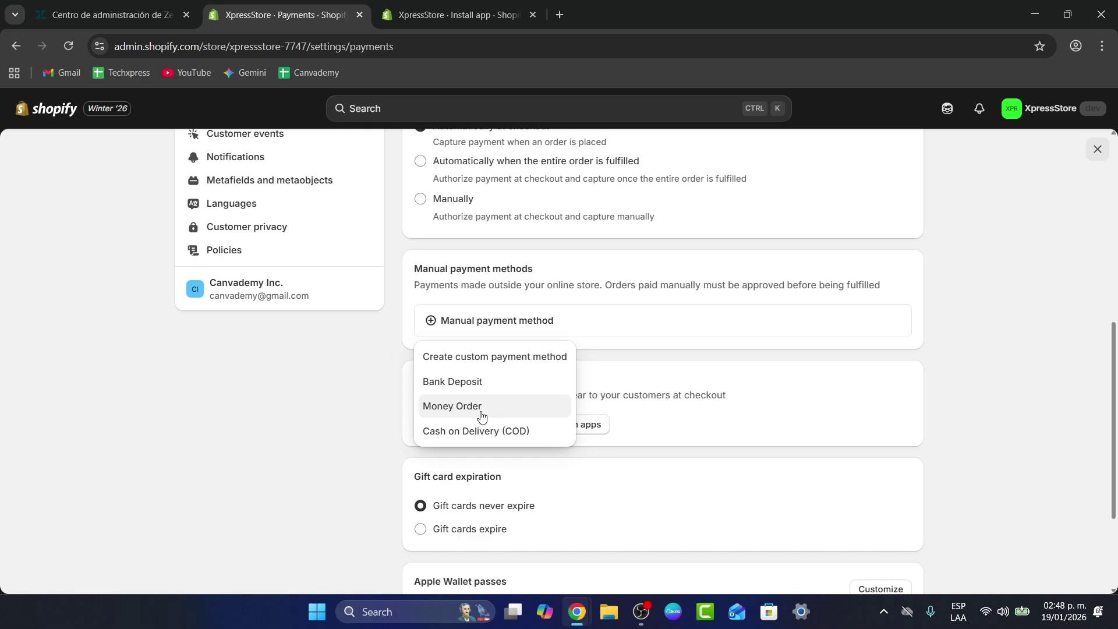
click(797, 406)
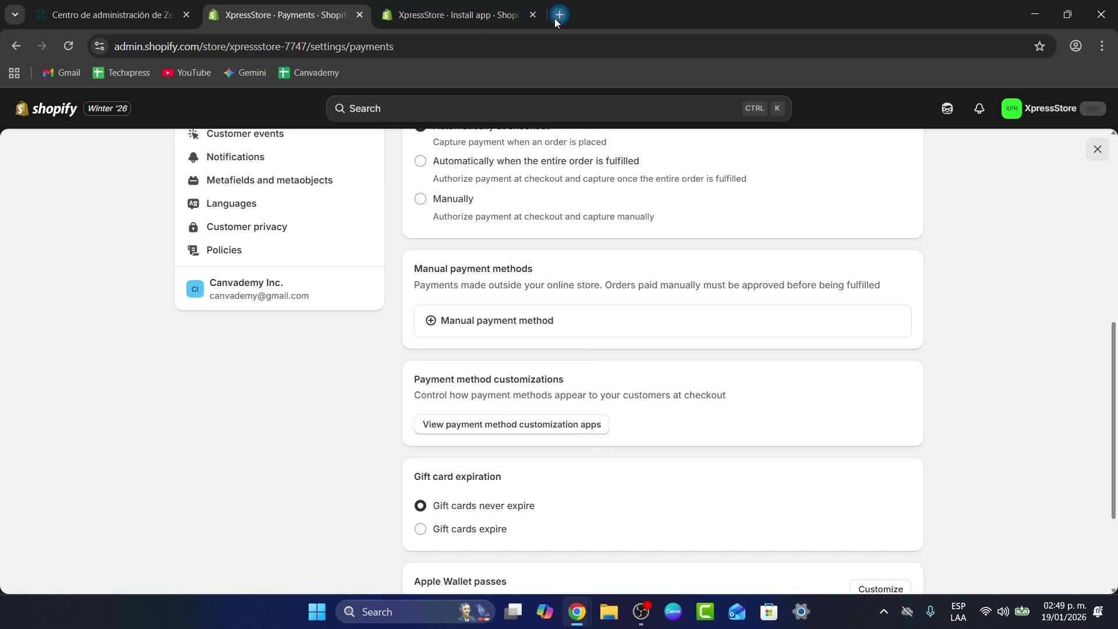
Step: Search the web for "stripe" in a new browser tab and look at Stripe's official site
click(559, 15)
text(stripe)
key(Return)
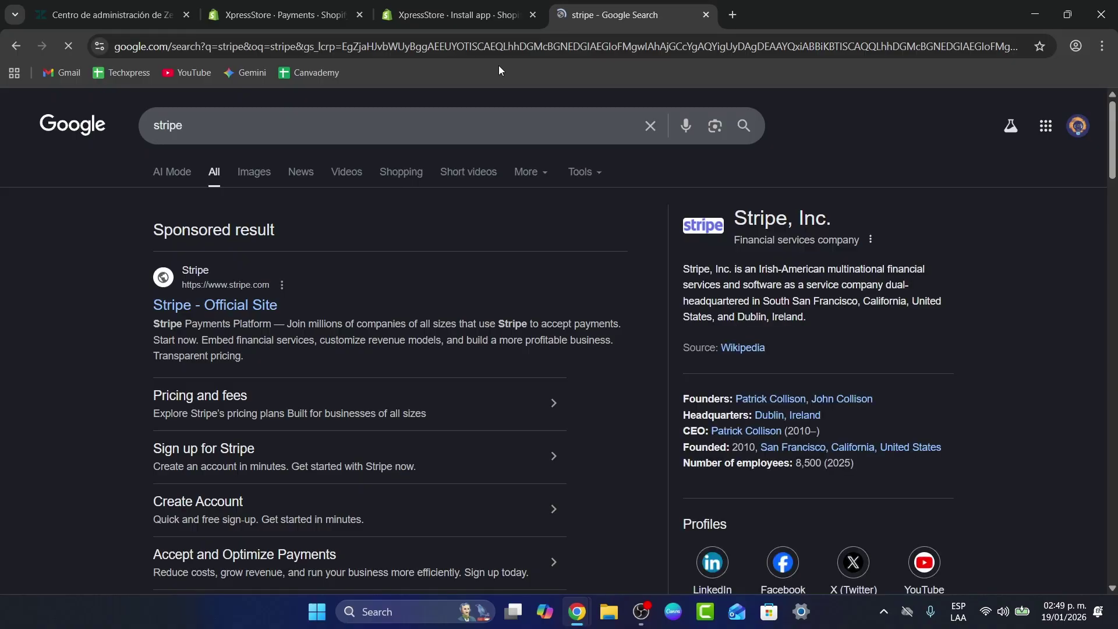
click(243, 309)
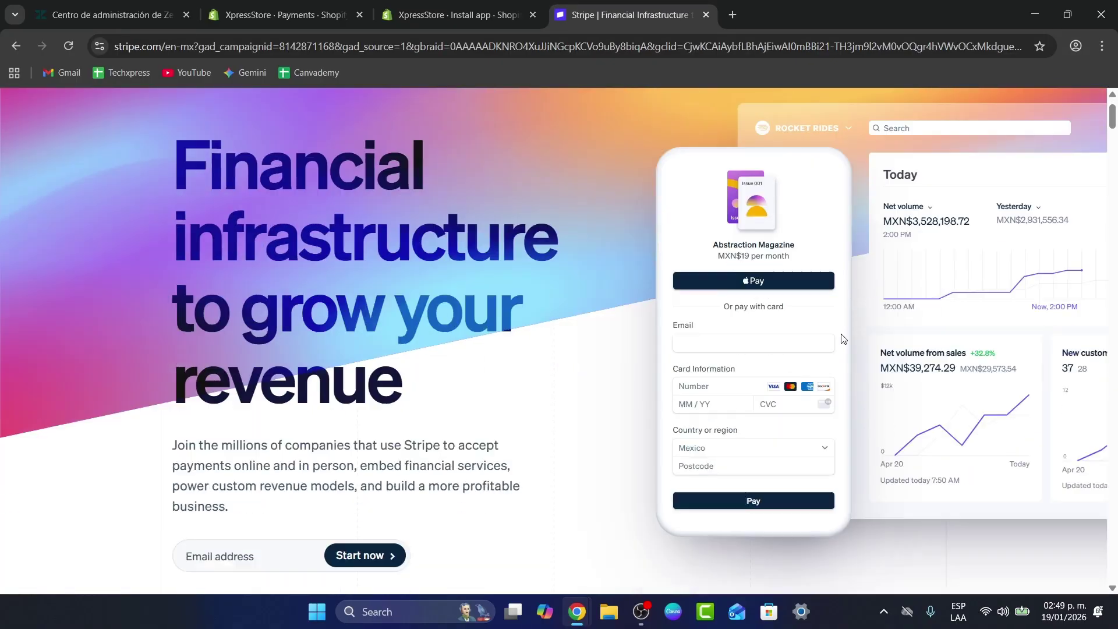
scroll(844, 339, down, 2)
scroll(844, 339, up, 2)
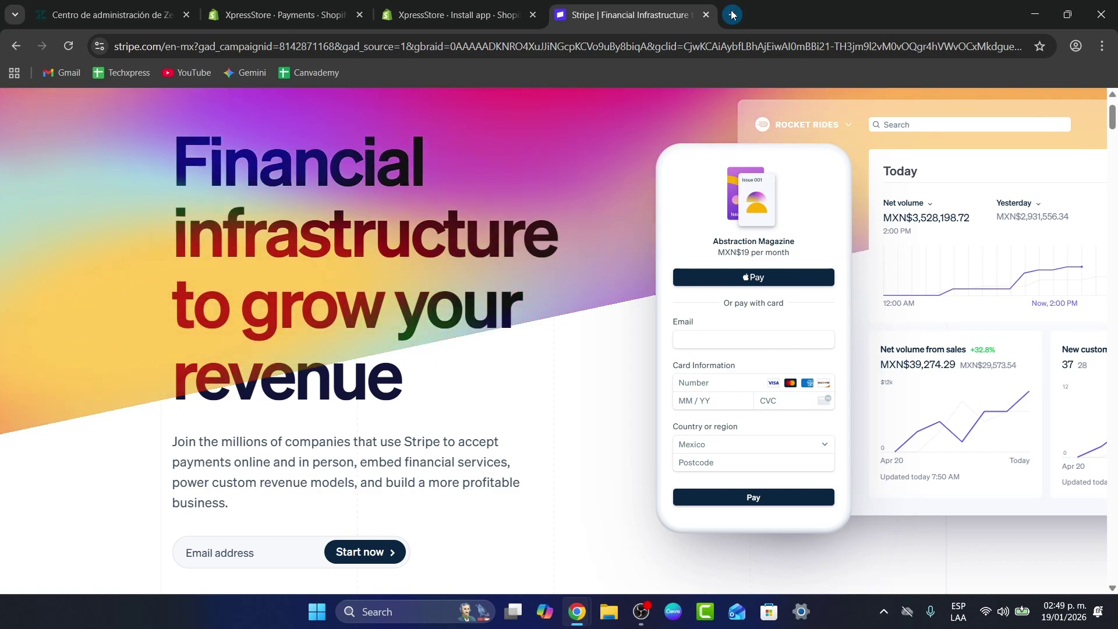
Step: Search the web for "shop pay" and open the Shop website from the results
click(679, 49)
text(shop pay)
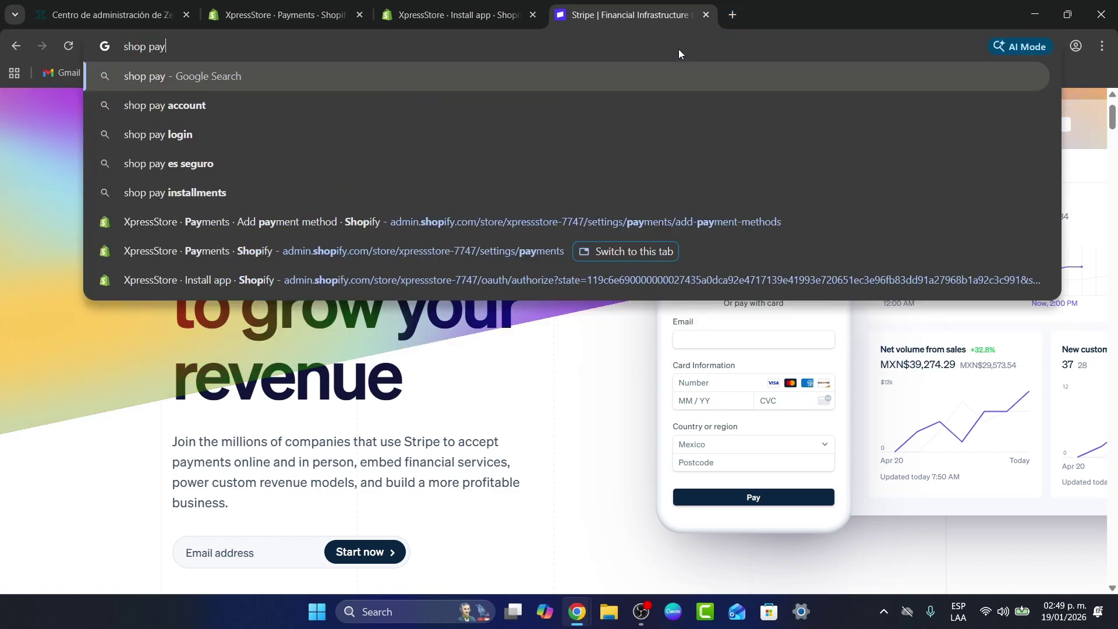
key(Return)
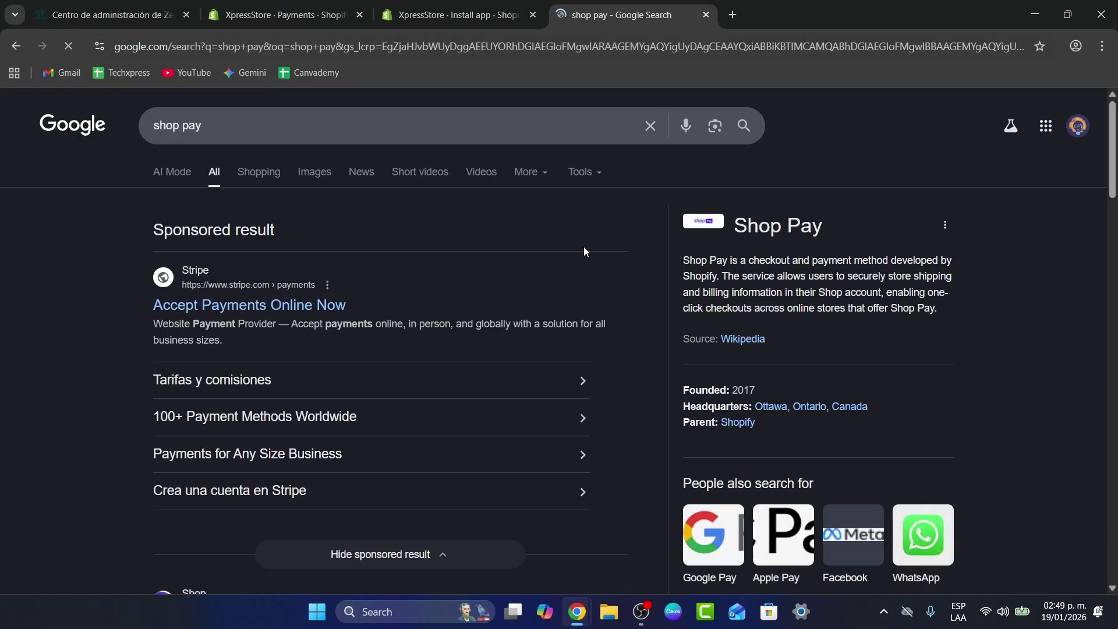
scroll(330, 317, down, 4)
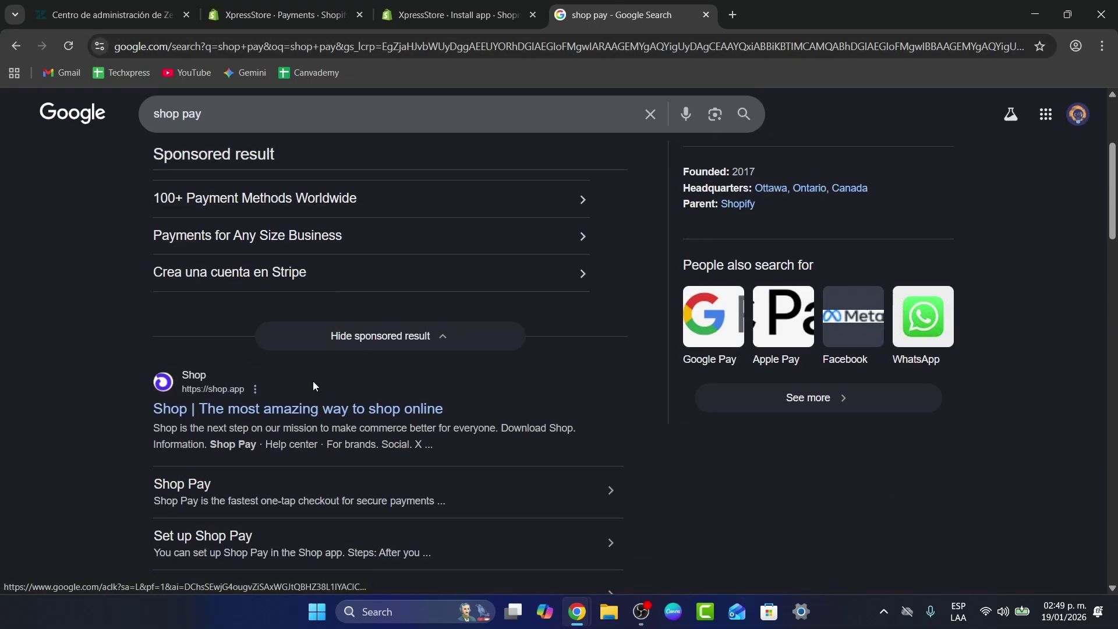
click(298, 410)
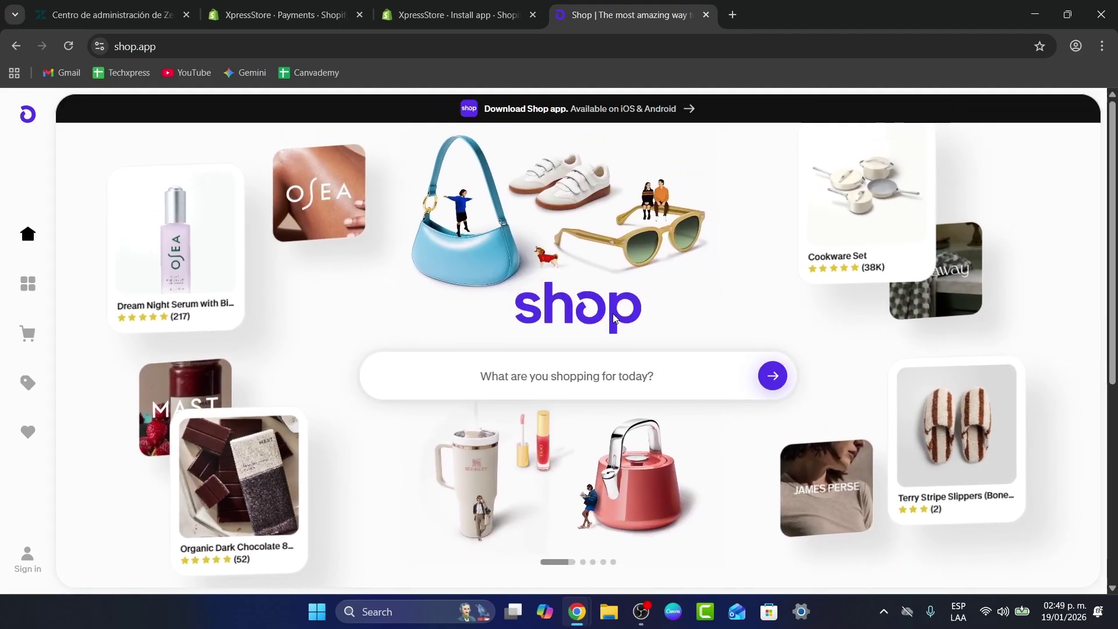
Step: Go back to the XpressStore payment settings and open the management page of the Bogus Gateway test provider
click(414, 4)
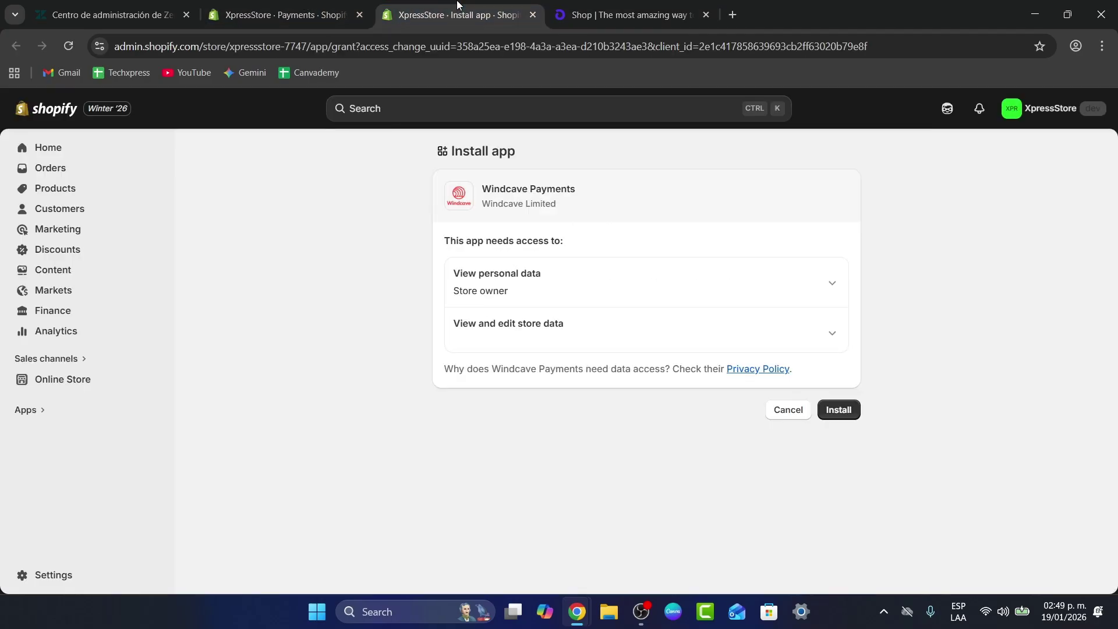
click(295, 13)
scroll(512, 327, up, 8)
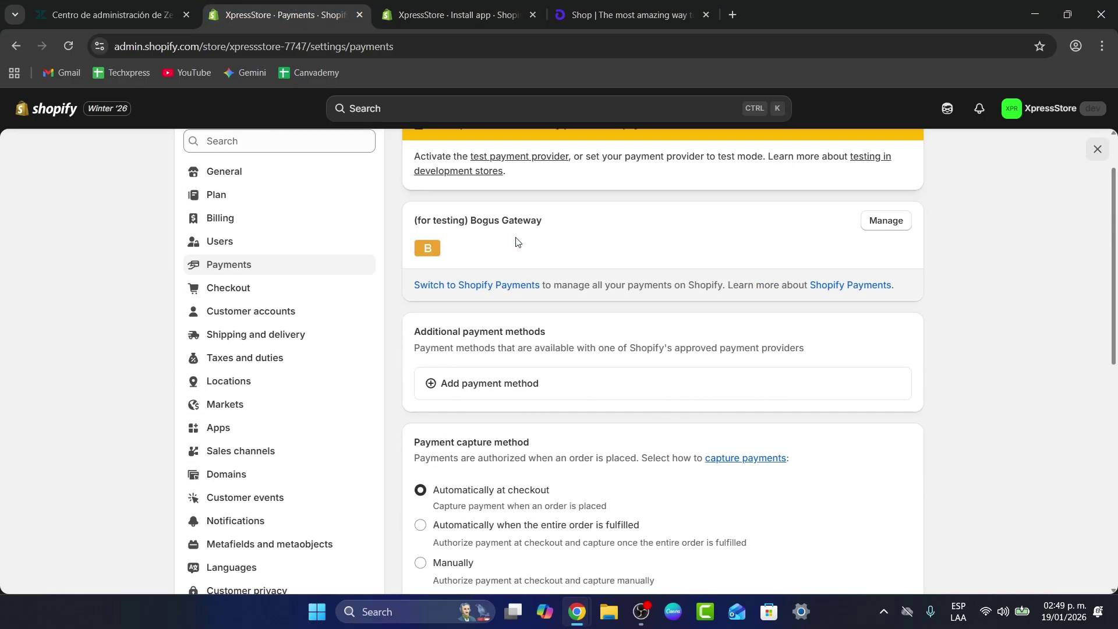
click(886, 224)
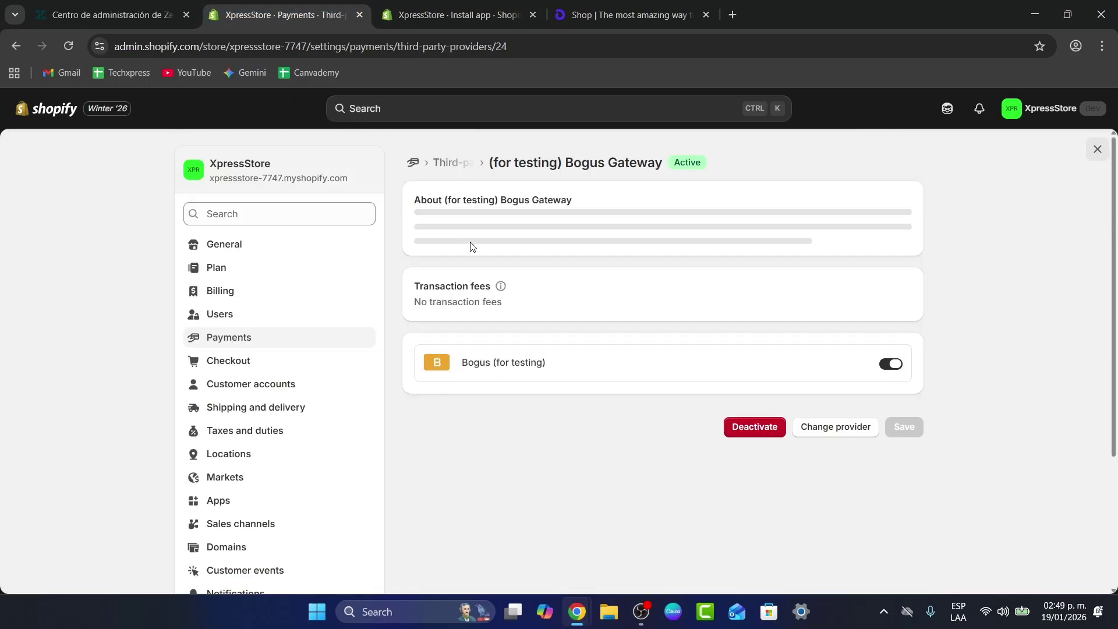
Step: Examine the Bogus Gateway's activation options, its transaction simulation codes, and its rules for security code and expiry date
scroll(622, 270, down, 2)
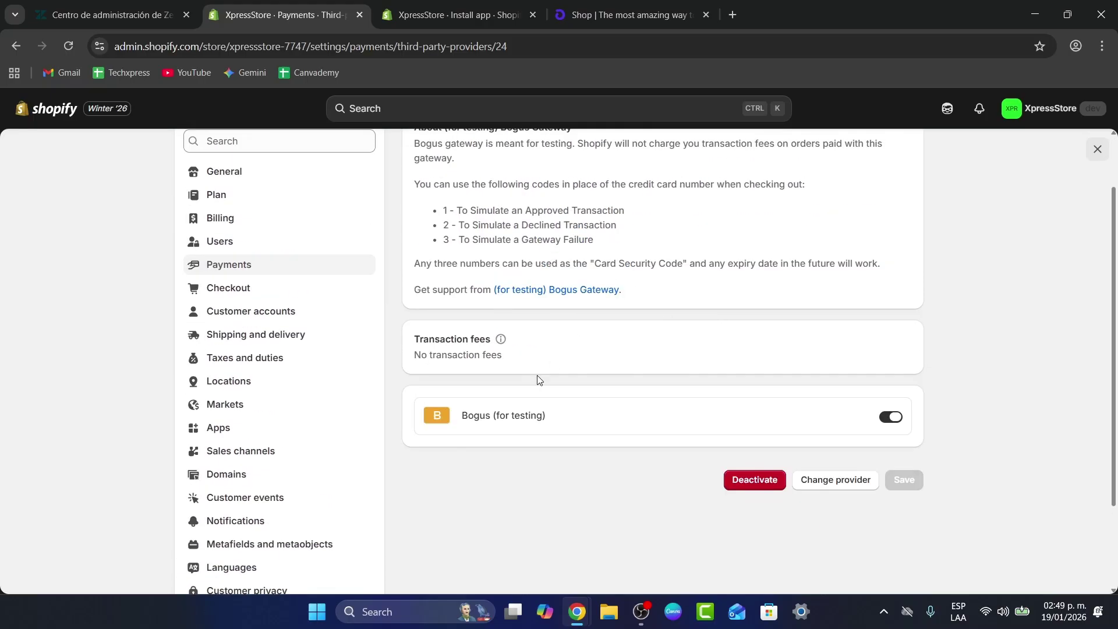
drag(459, 419, 556, 420)
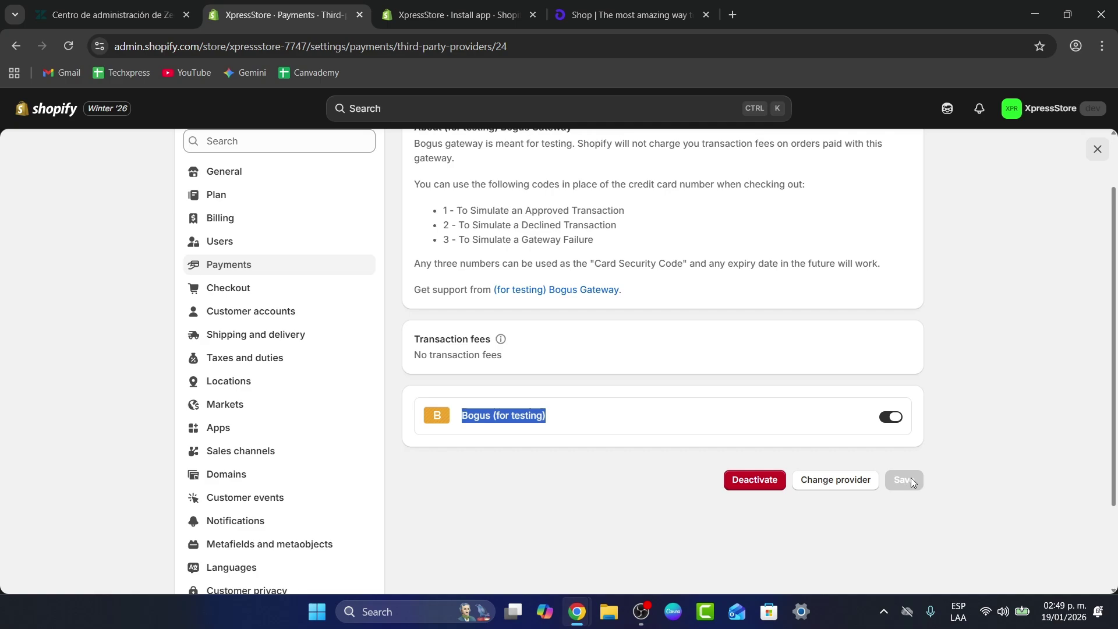
scroll(910, 478, up, 2)
drag(470, 257, 736, 247)
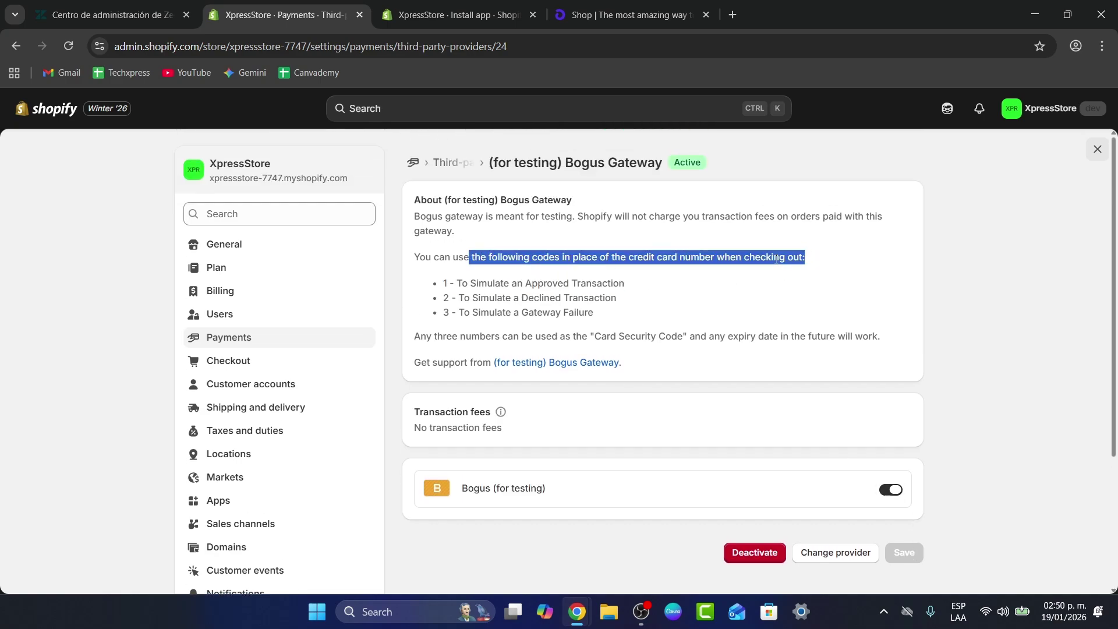
click(480, 283)
double_click(443, 284)
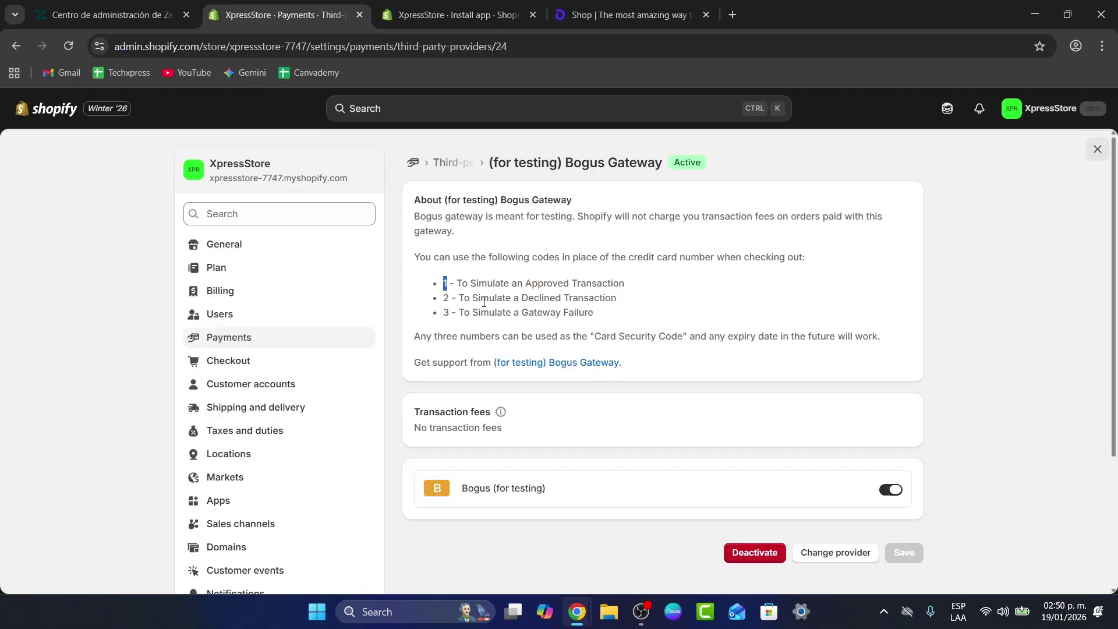
double_click(446, 298)
drag(546, 337, 873, 331)
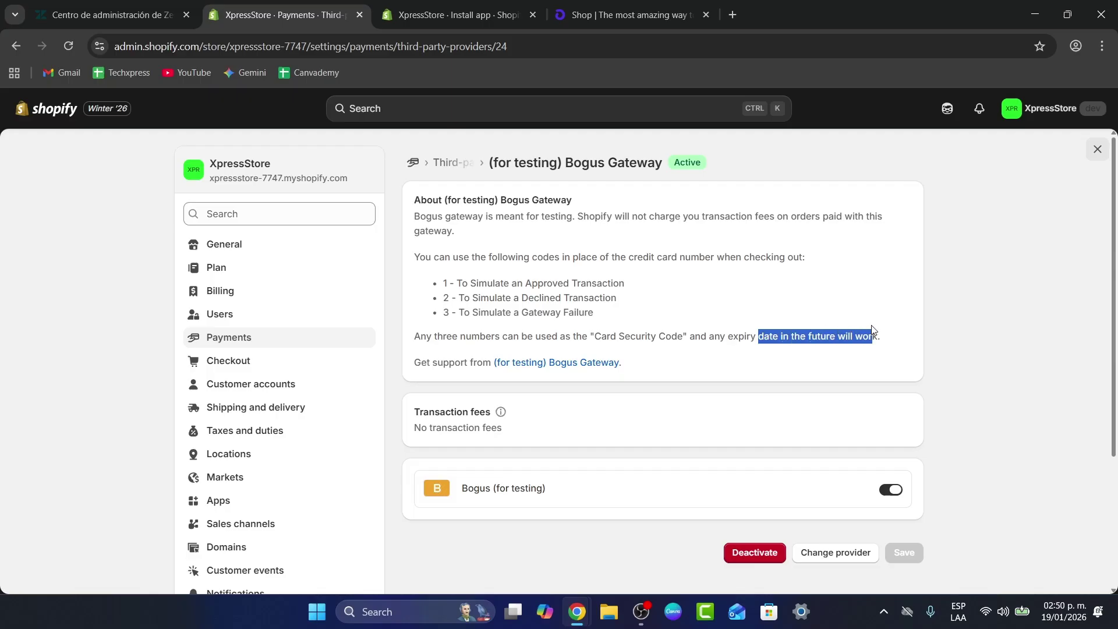